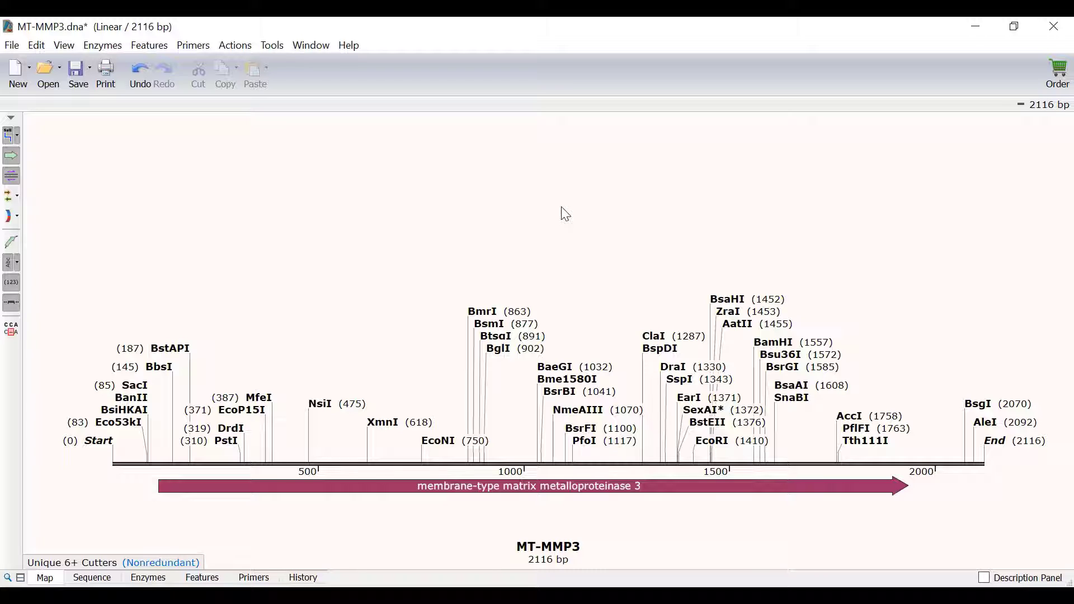
Select the 1824 bp metalloproteinase 3 coding feature and start TA Cloning.
{"action": "left_click", "coordinate": [523, 490]}
{"action": "left_click", "coordinate": [523, 490]}
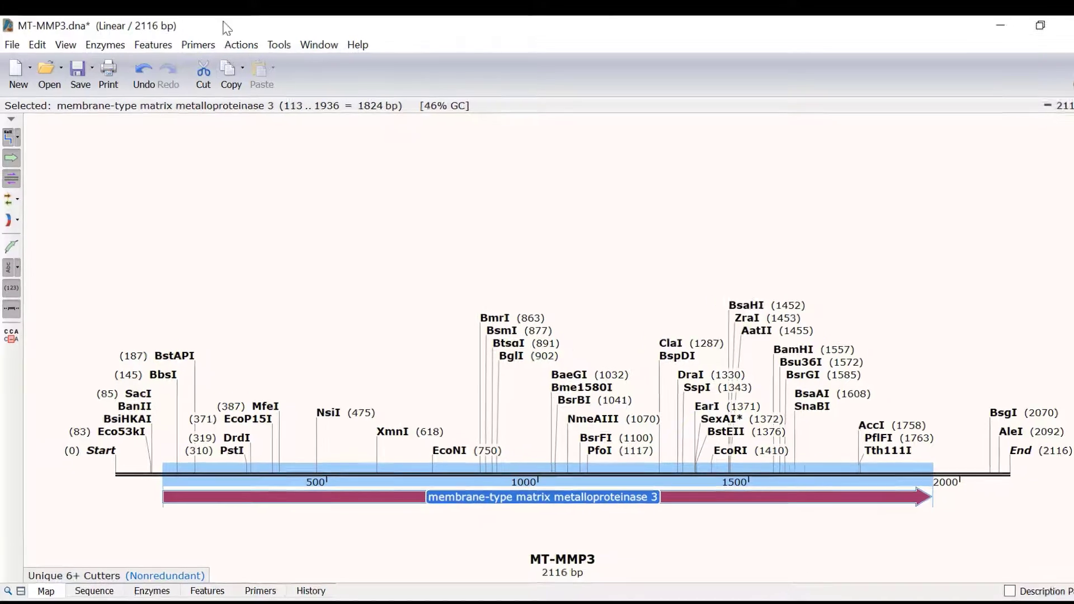
{"action": "left_click", "coordinate": [235, 45]}
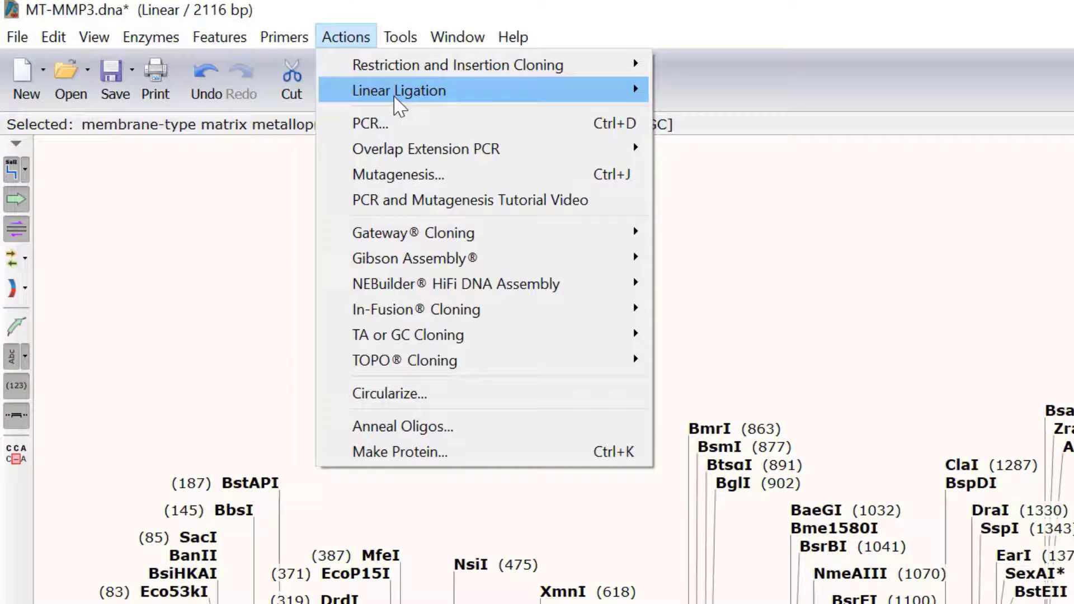
{"action": "mouse_move", "coordinate": [556, 338]}
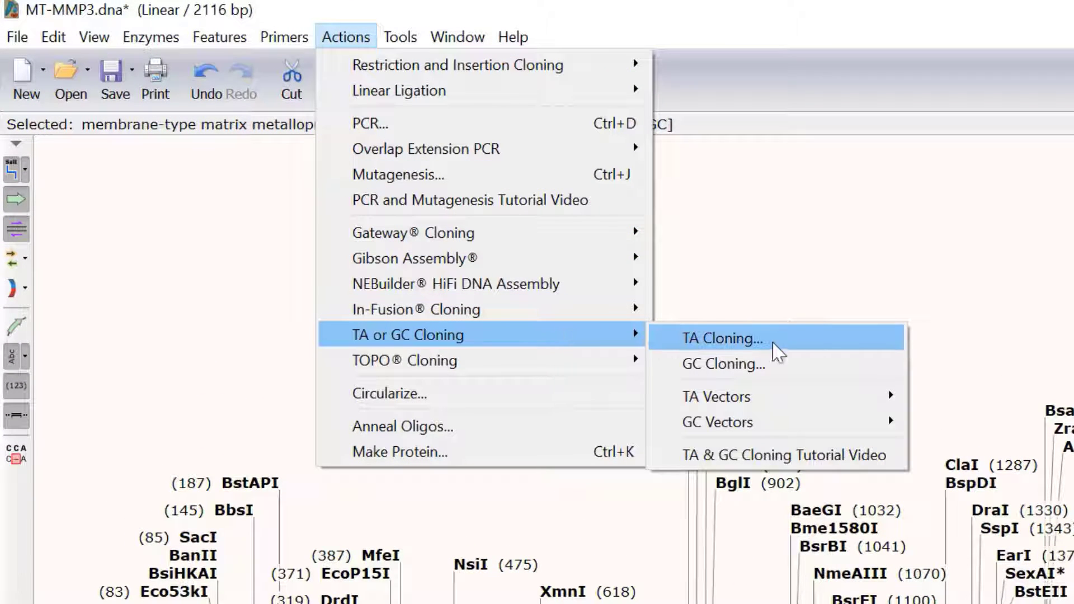
{"action": "left_click", "coordinate": [818, 353]}
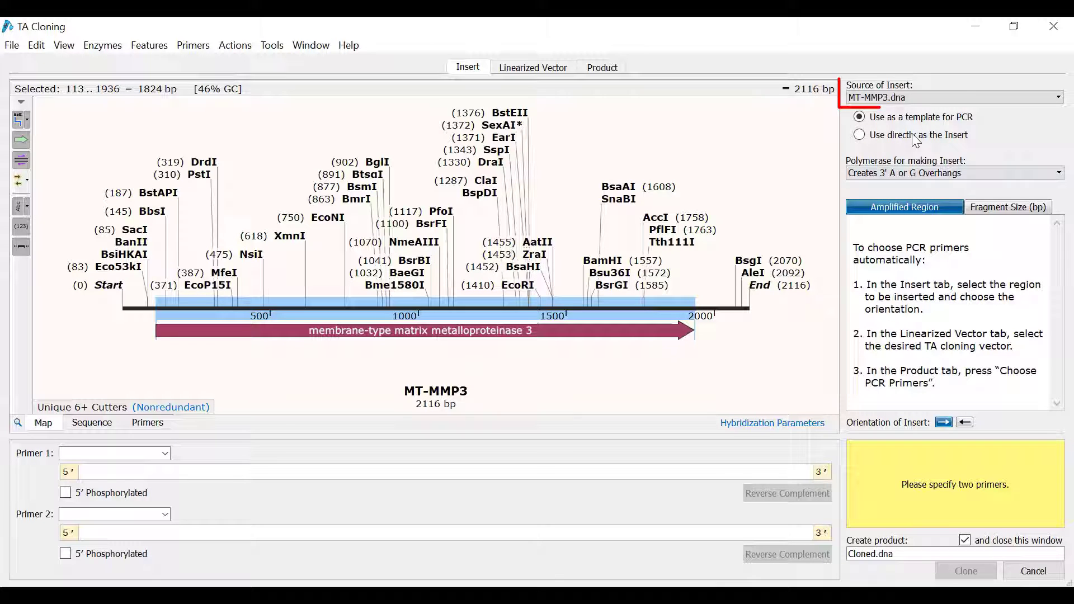
Keep MT-MMP3.dna as insert source, using the 113..1936 metalloproteinase 3 region as insert.
{"action": "left_click", "coordinate": [940, 100]}
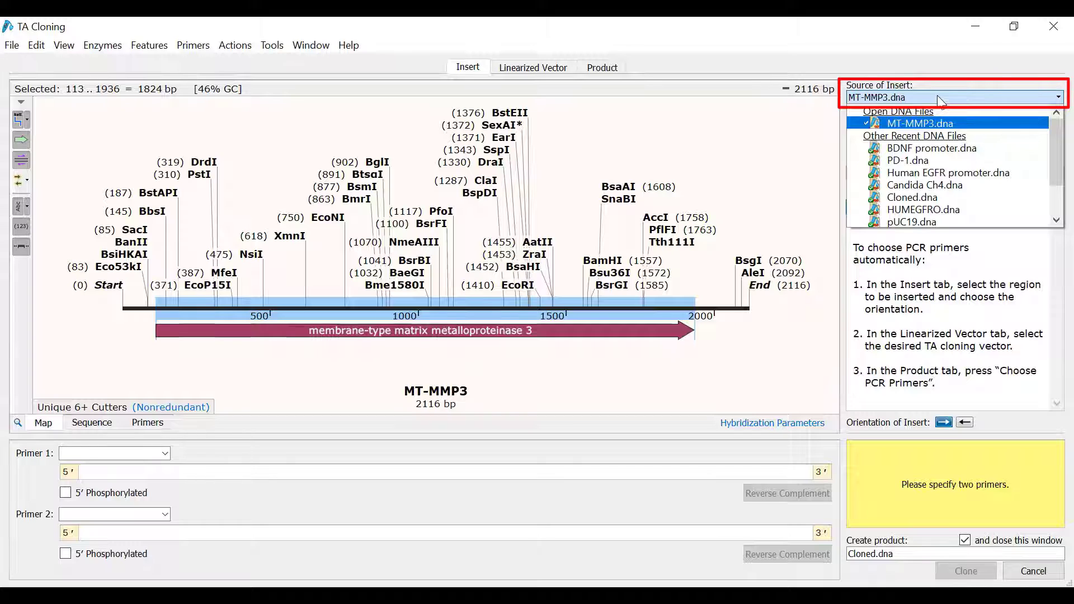
{"action": "left_click", "coordinate": [938, 97]}
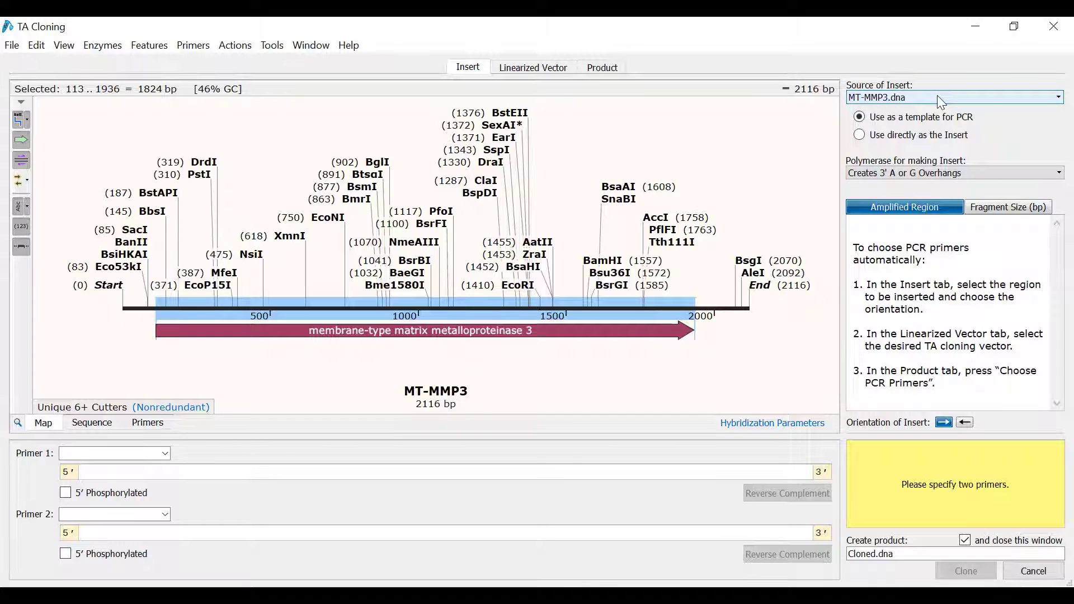
{"action": "left_click", "coordinate": [641, 336]}
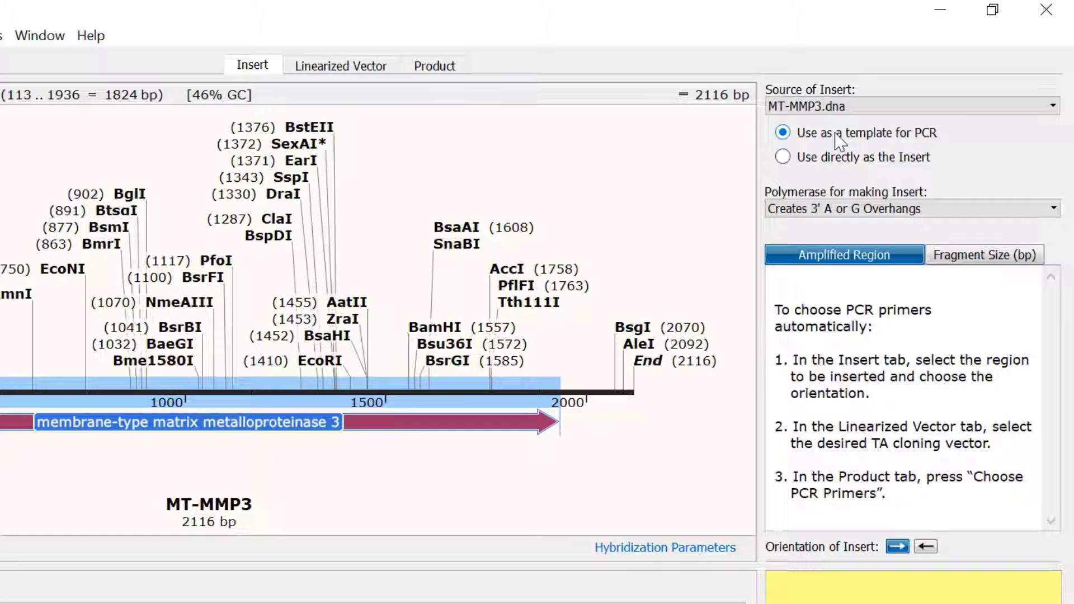
Choose the commercial pTargeT™ vector (5671 bp) as the linearized vector.
{"action": "left_click", "coordinate": [364, 67]}
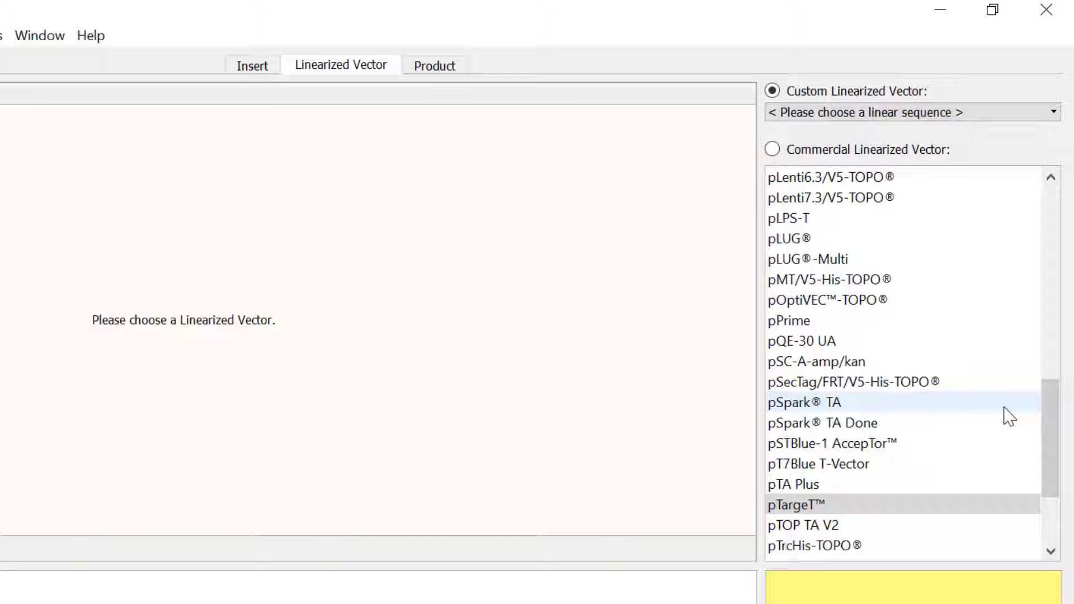
{"action": "left_click", "coordinate": [1023, 115]}
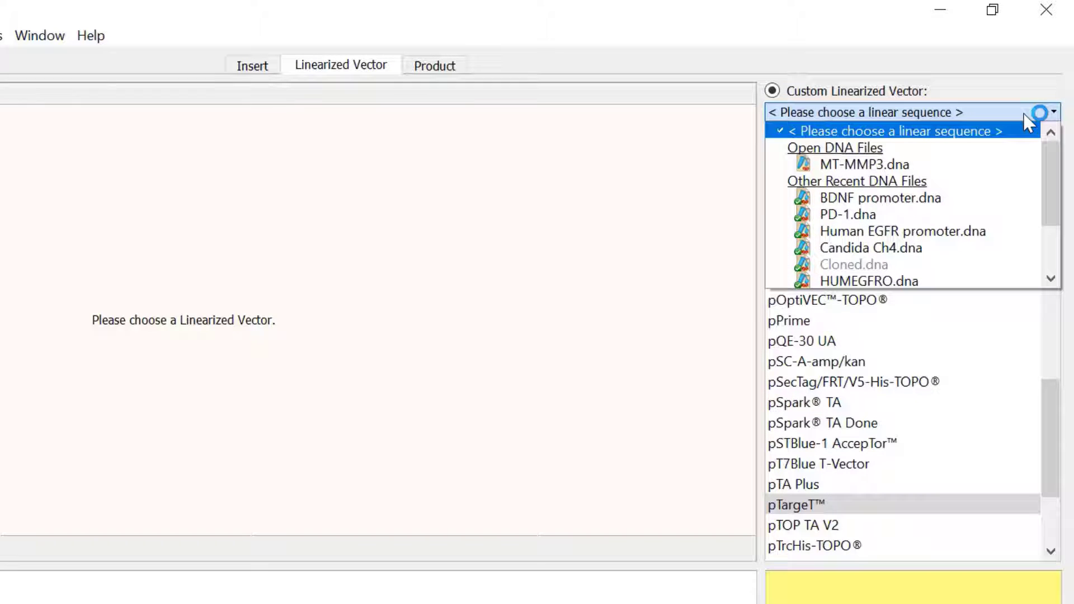
{"action": "left_click", "coordinate": [1025, 115]}
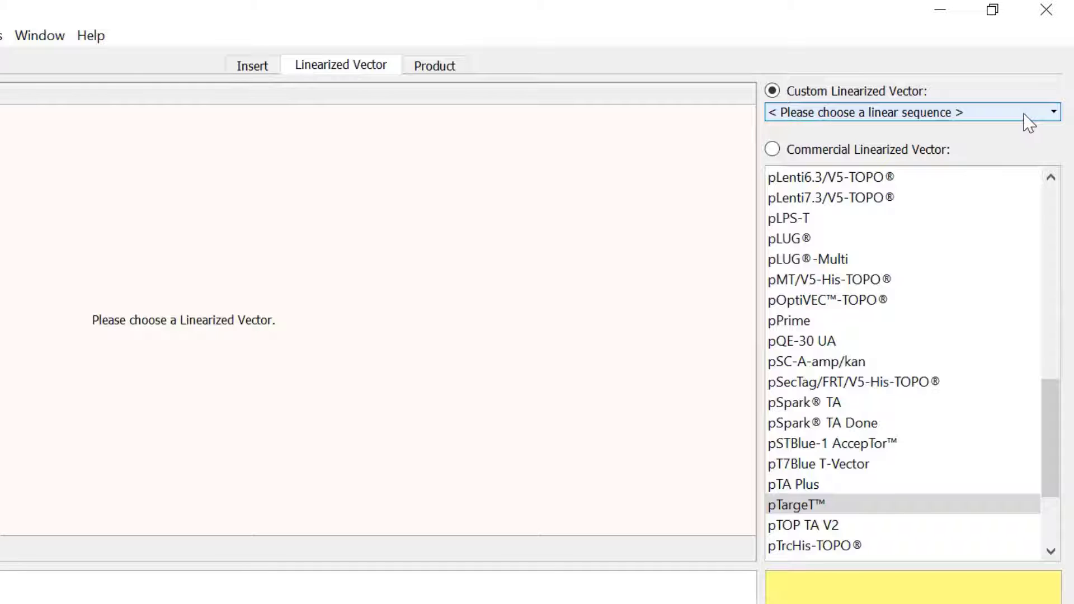
{"action": "left_click", "coordinate": [854, 505]}
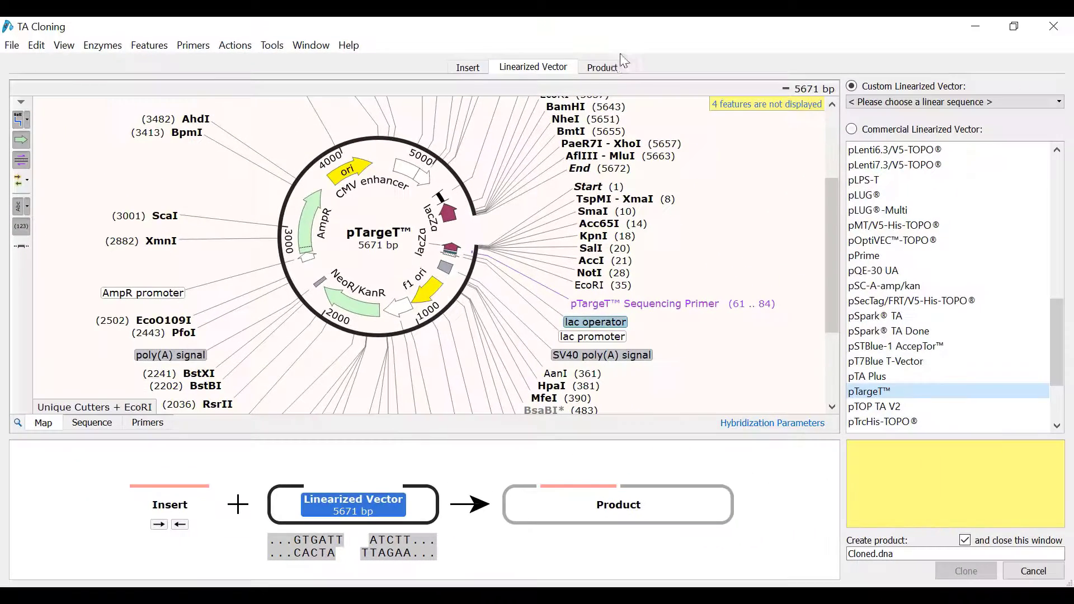
Design insert PCR primers at the 60 °C target Tm, yielding a 7496 bp product.
{"action": "left_click", "coordinate": [608, 66]}
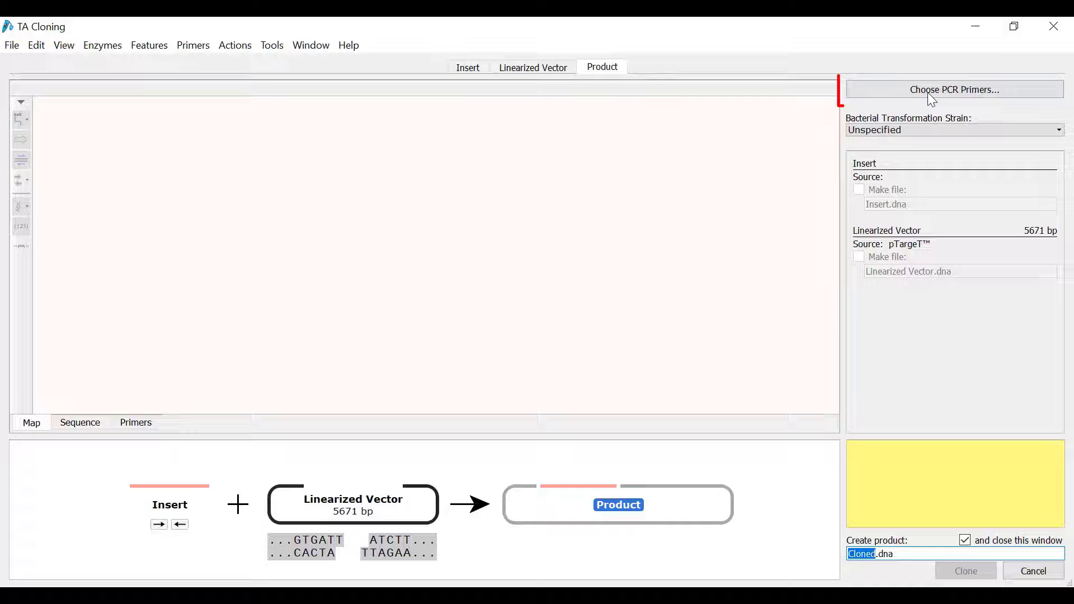
{"action": "left_click", "coordinate": [943, 92]}
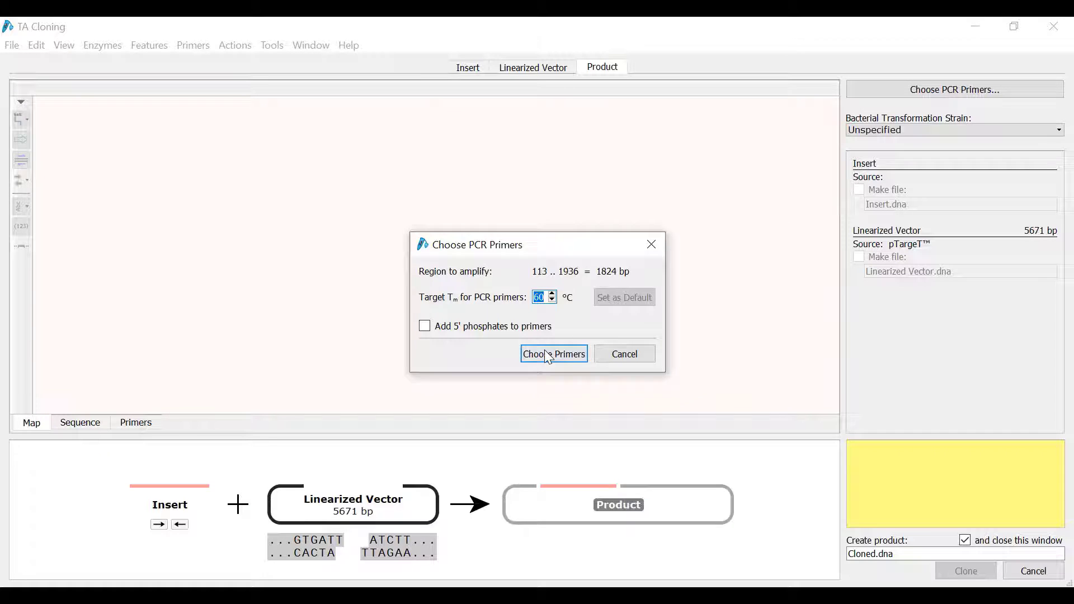
{"action": "left_click", "coordinate": [545, 350]}
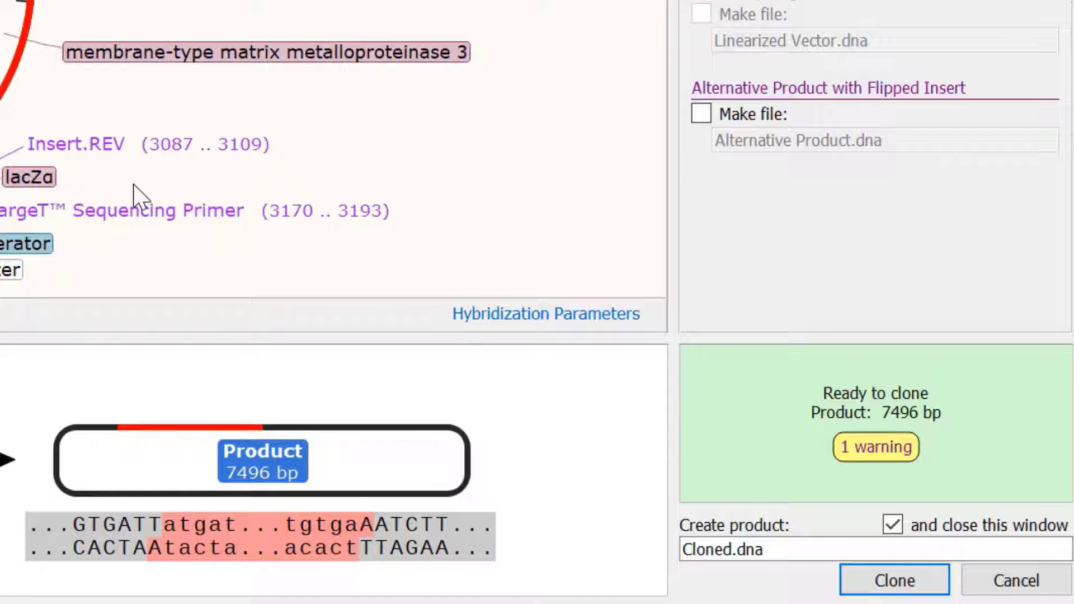
Leave the flipped-insert file unchecked and name the product pTARGET_MT-MMP3.
{"action": "left_click", "coordinate": [707, 118]}
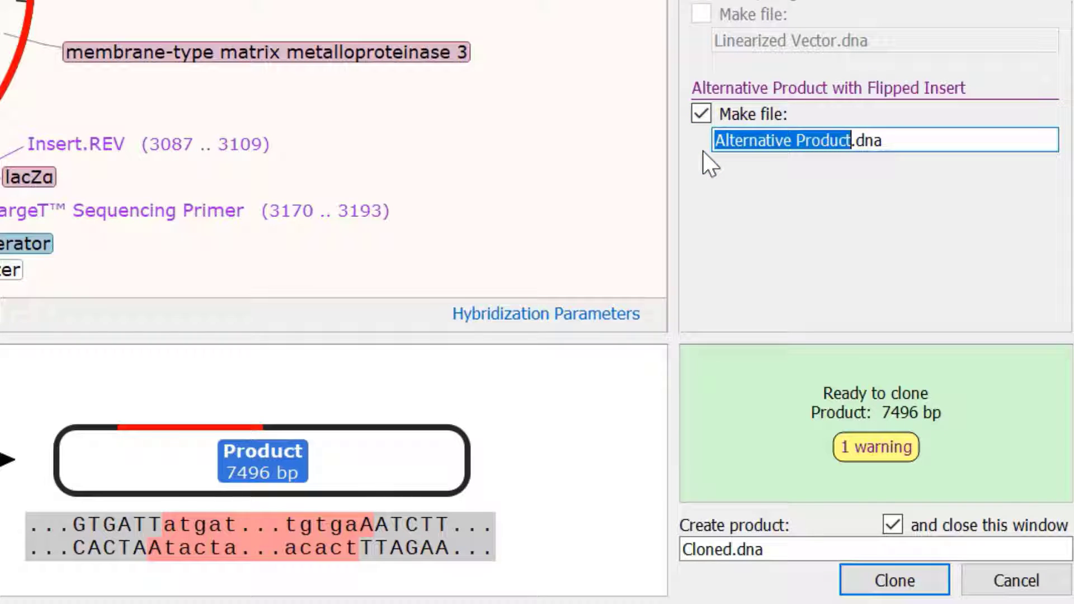
{"action": "left_click", "coordinate": [702, 114]}
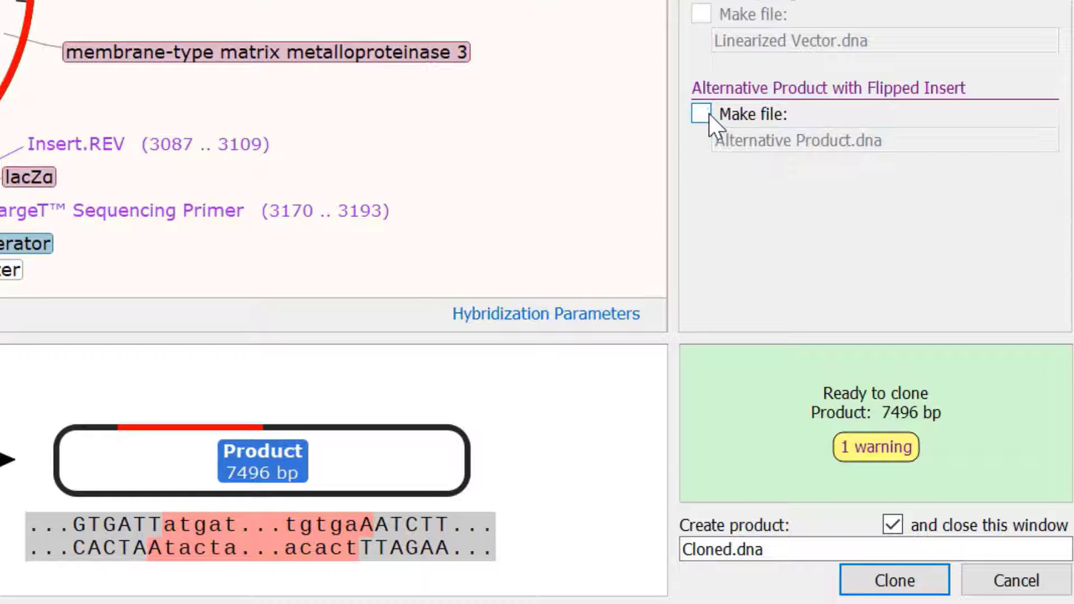
{"action": "double_click", "coordinate": [722, 548]}
{"action": "type", "text": "pTARGET_M"}
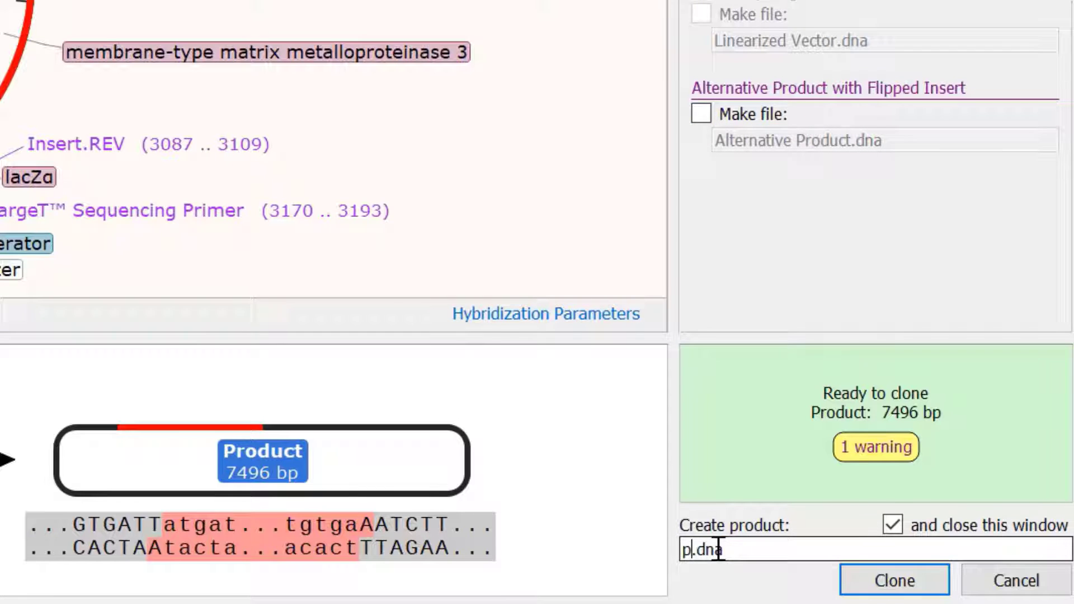
{"action": "type", "text": "T-MMP3"}
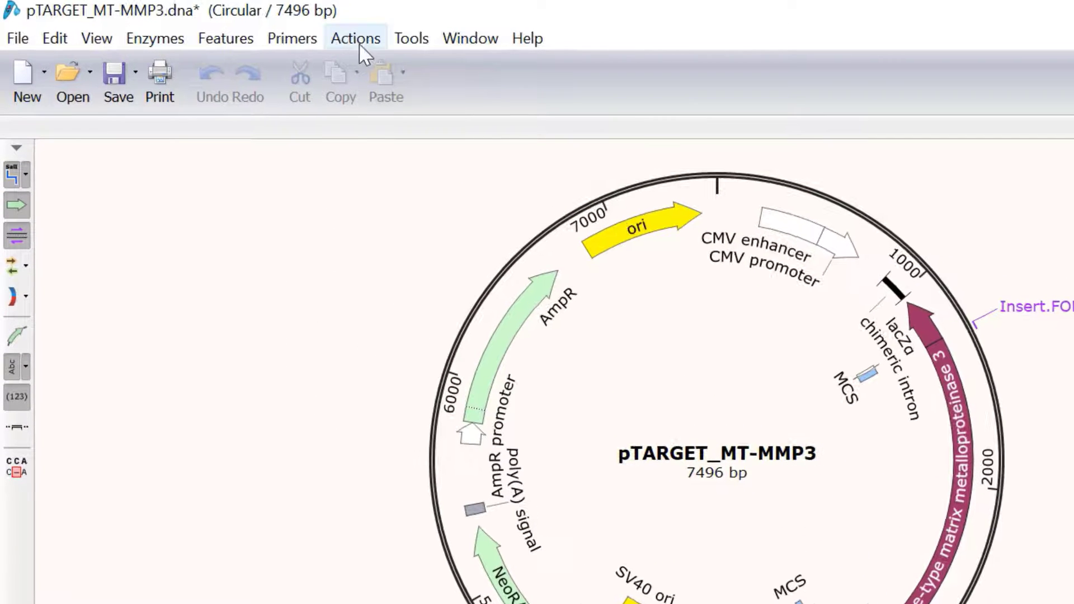
Start GC Cloning using MT-MMP3.dna's 113..1936 coding region as the PCR template insert.
{"action": "left_click", "coordinate": [342, 36]}
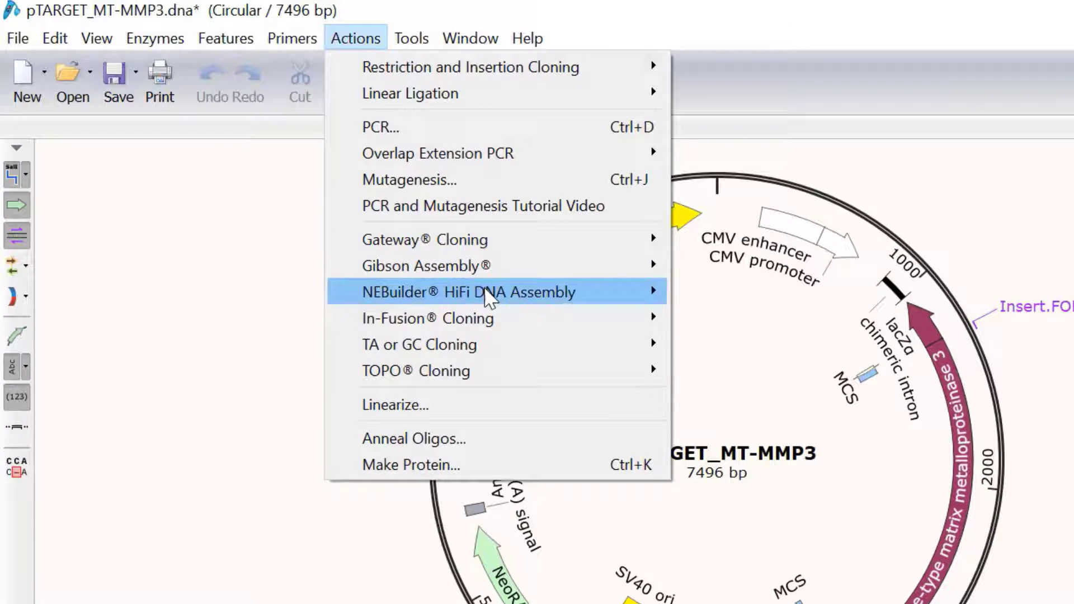
{"action": "mouse_move", "coordinate": [492, 348]}
{"action": "left_click", "coordinate": [744, 373]}
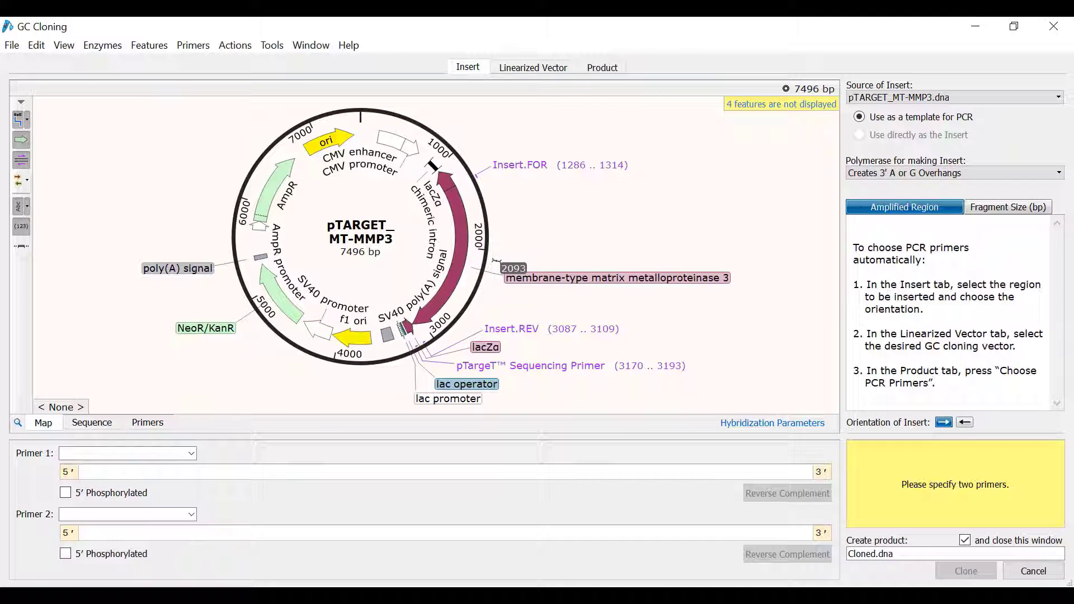
{"action": "left_click", "coordinate": [932, 100]}
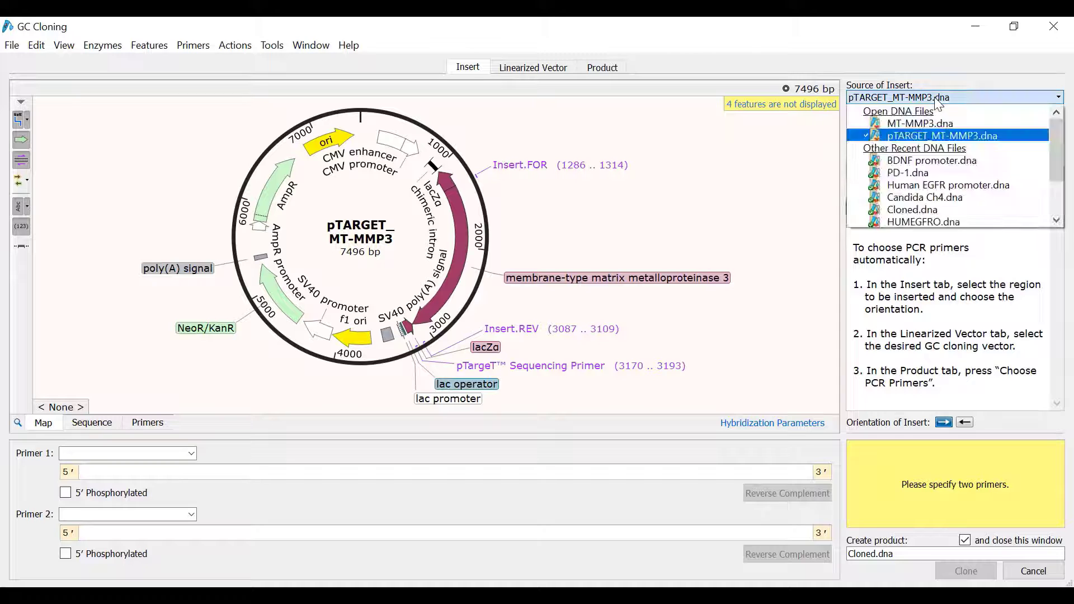
{"action": "left_click", "coordinate": [932, 129]}
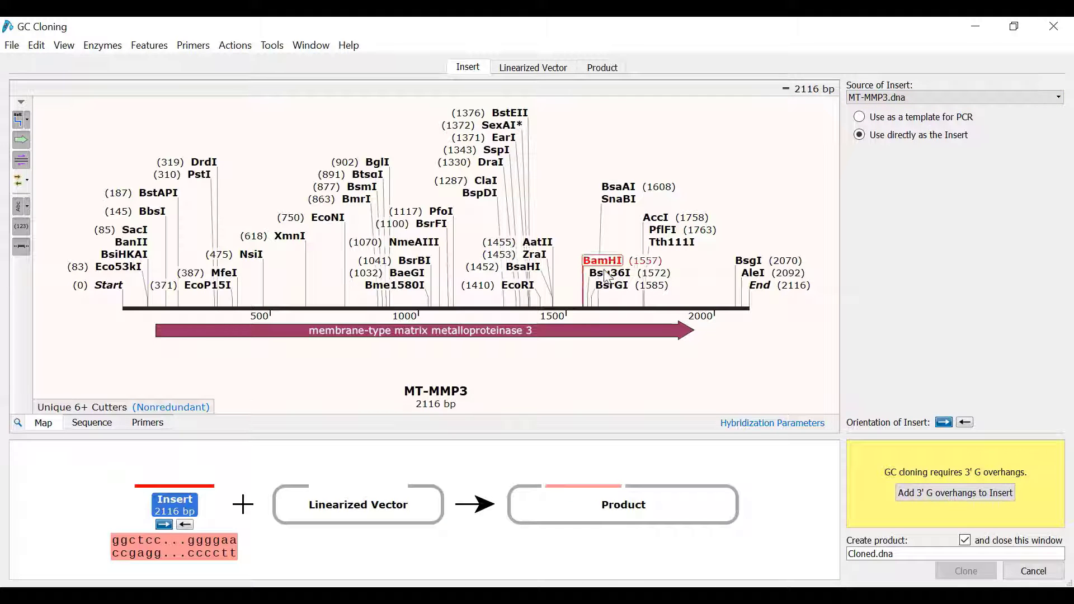
{"action": "left_click", "coordinate": [582, 330]}
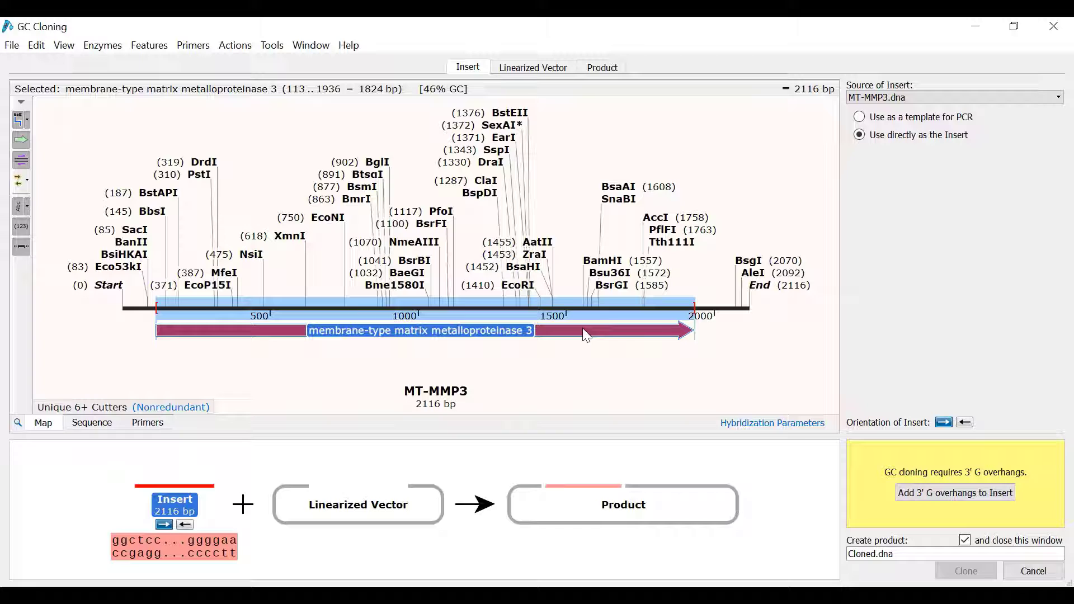
{"action": "left_click", "coordinate": [892, 119]}
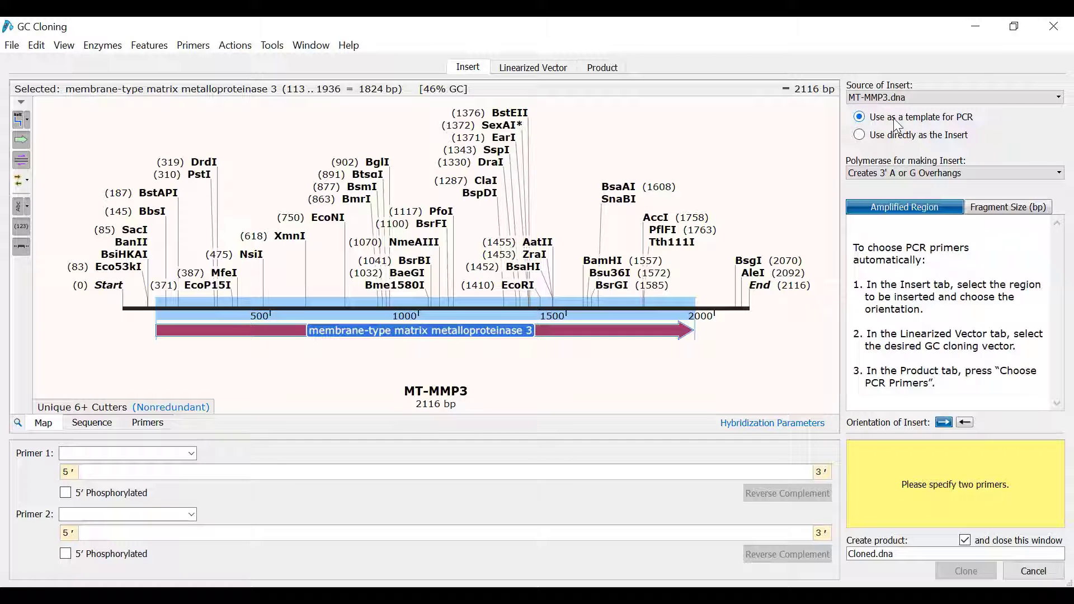
Set the commercial pGC™ Blue vector (2250 bp) as the linearized vector.
{"action": "left_click", "coordinate": [517, 66]}
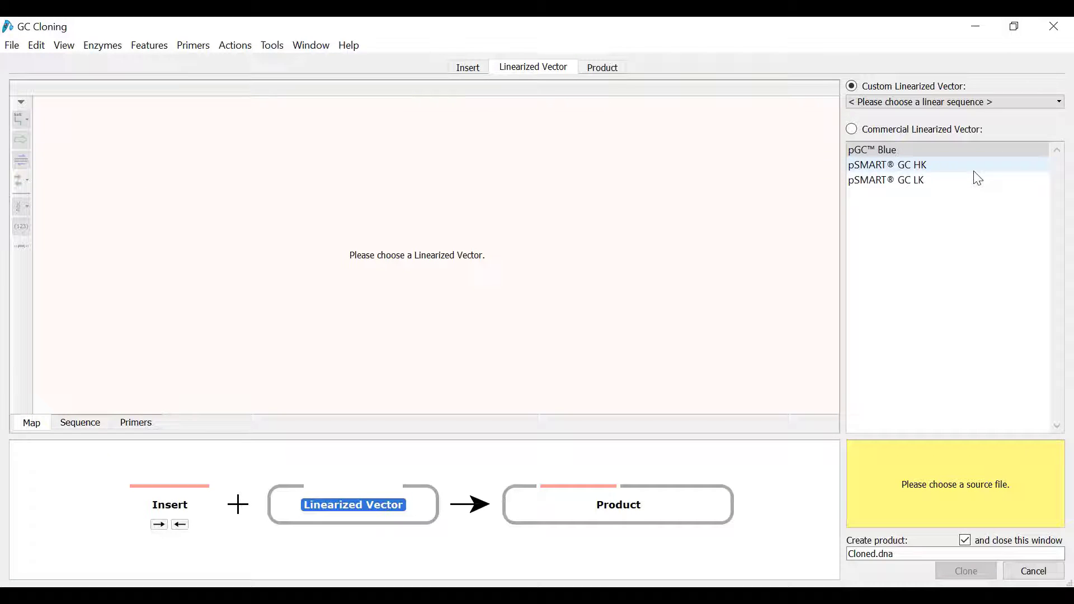
{"action": "left_click", "coordinate": [960, 101]}
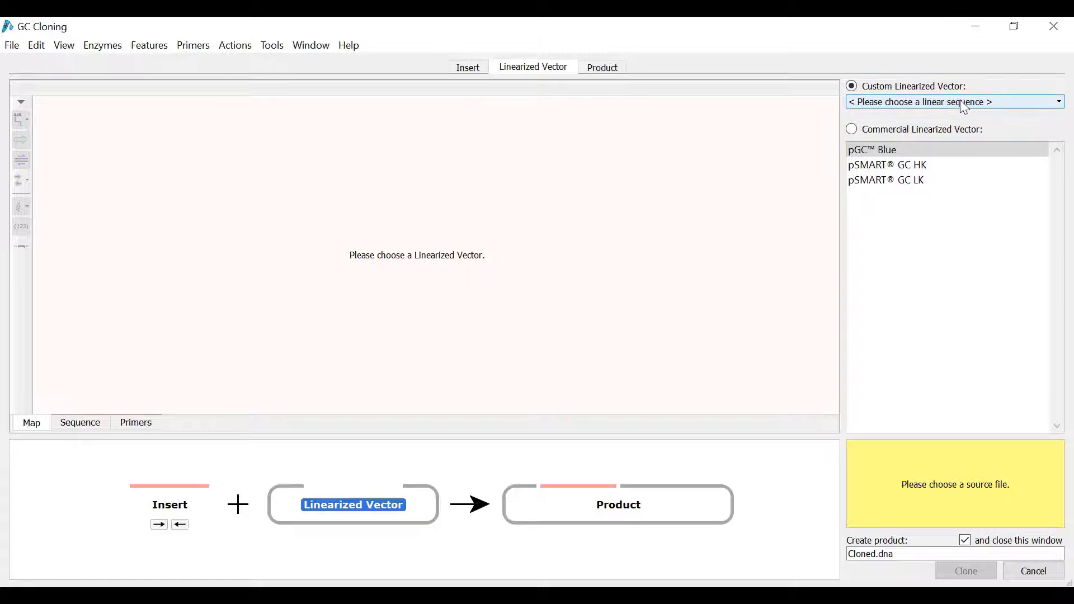
{"action": "left_click", "coordinate": [959, 101]}
{"action": "left_click", "coordinate": [958, 149]}
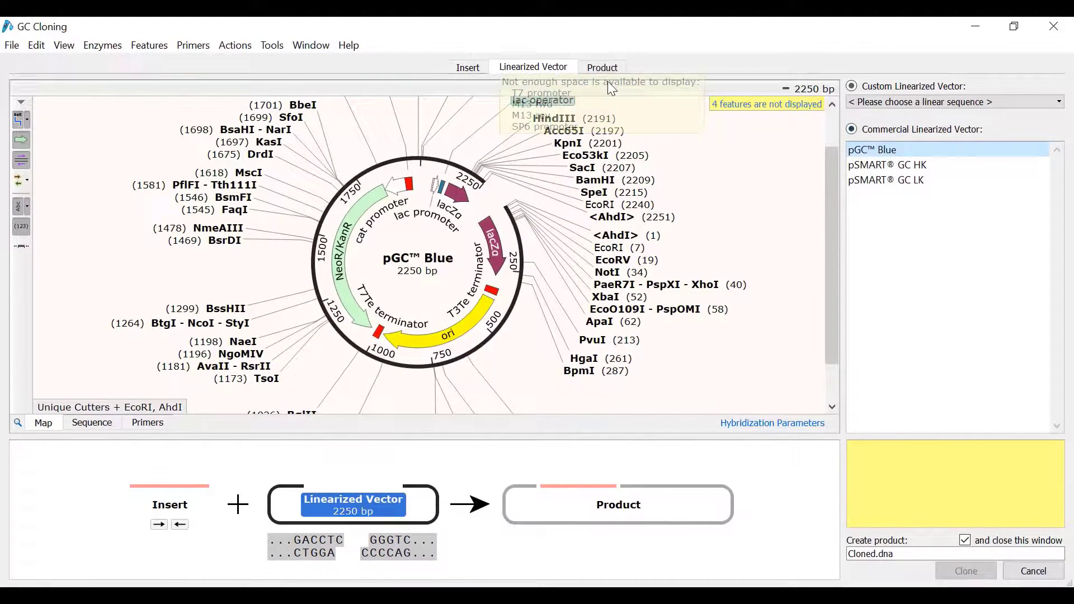
{"action": "left_click", "coordinate": [584, 69]}
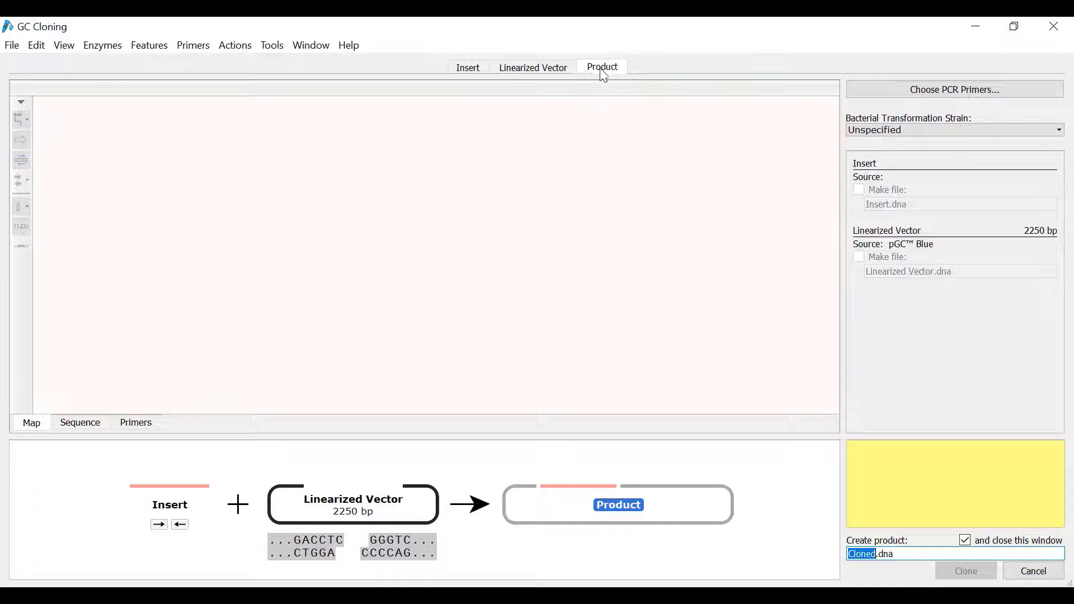
Design PCR primers, name the product pGC Blue_MT-MMP3, and clone the 4075 bp plasmid.
{"action": "left_click", "coordinate": [892, 91]}
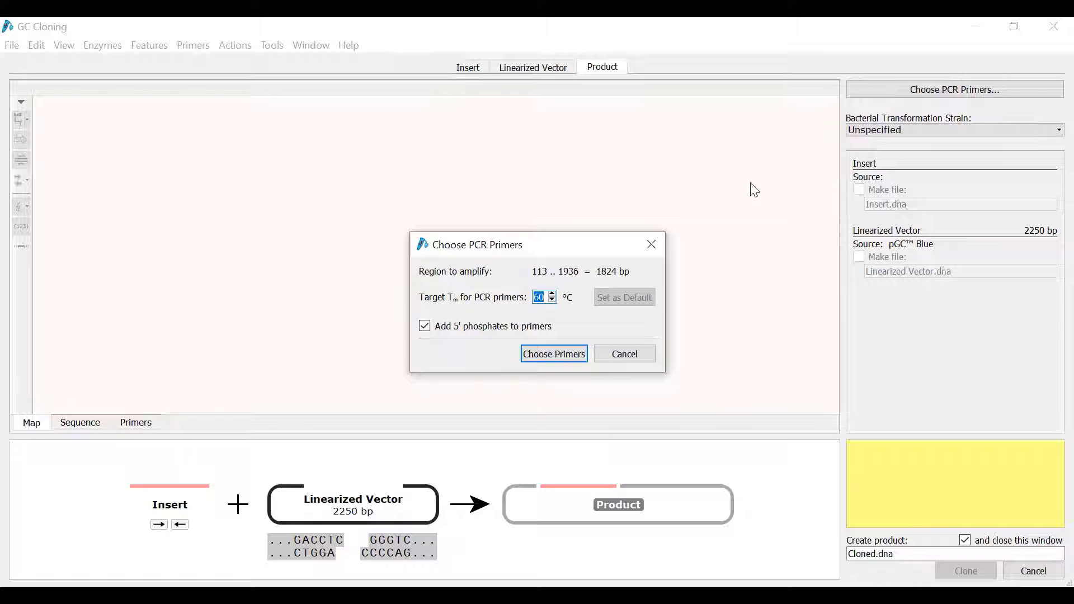
{"action": "left_click", "coordinate": [575, 347]}
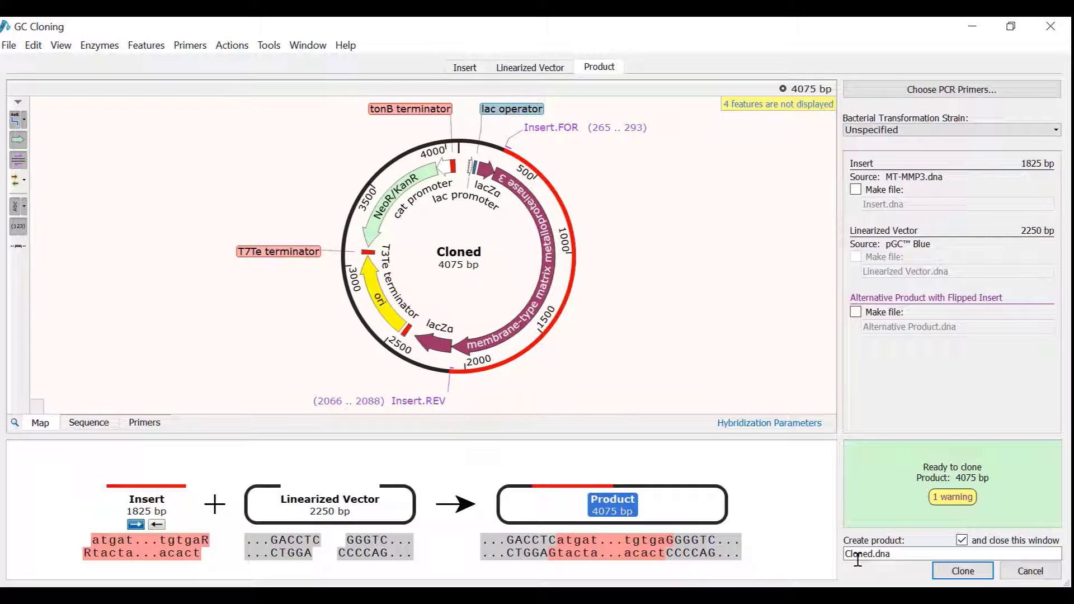
{"action": "double_click", "coordinate": [859, 554]}
{"action": "type", "text": "pGC Blue_MT-MMP"}
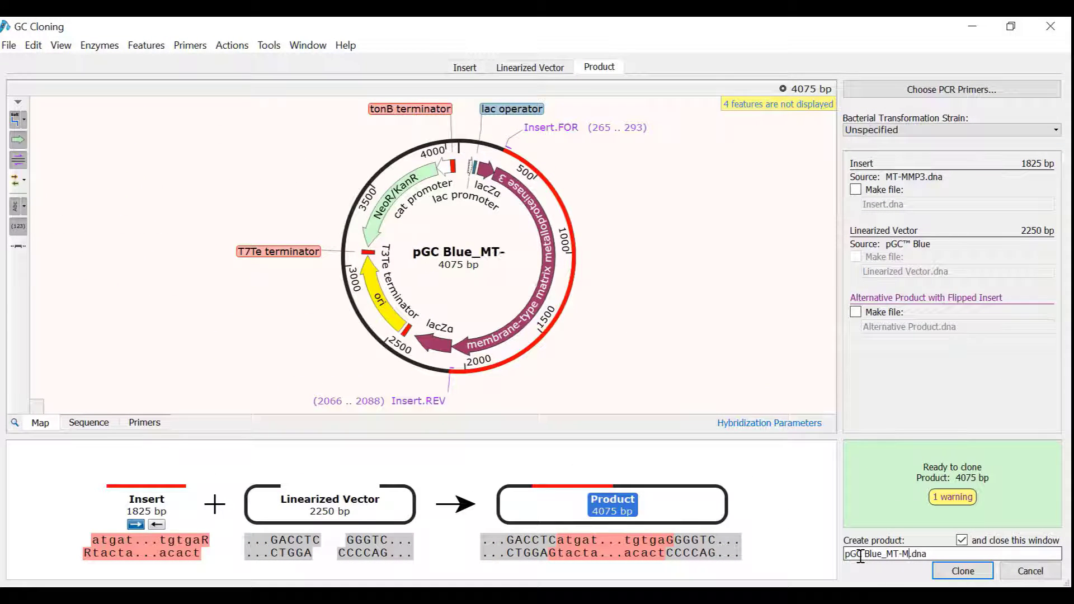
{"action": "type", "text": "3"}
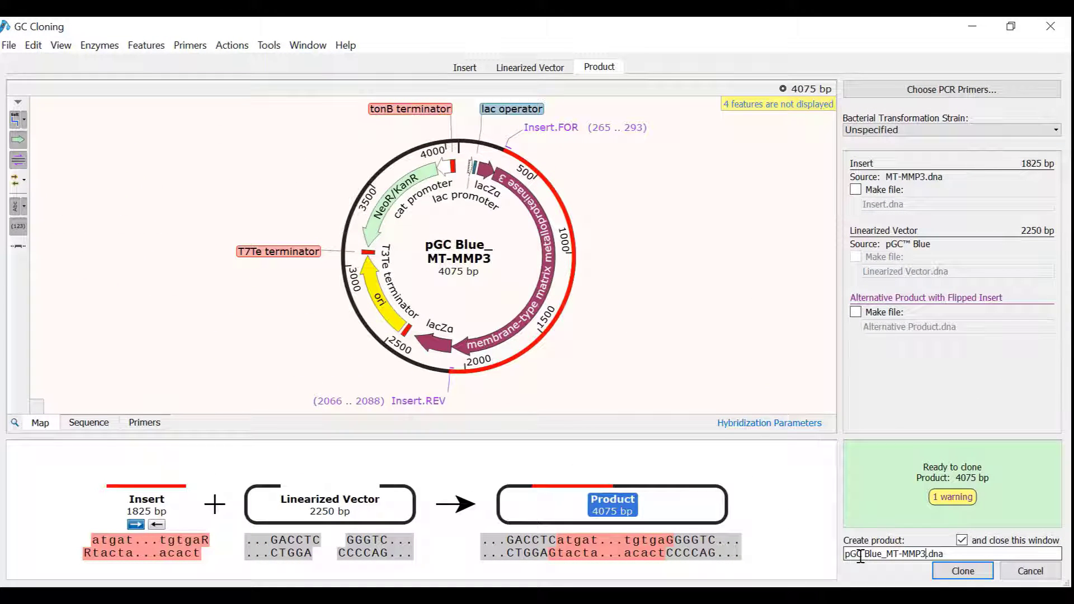
{"action": "left_click", "coordinate": [945, 572]}
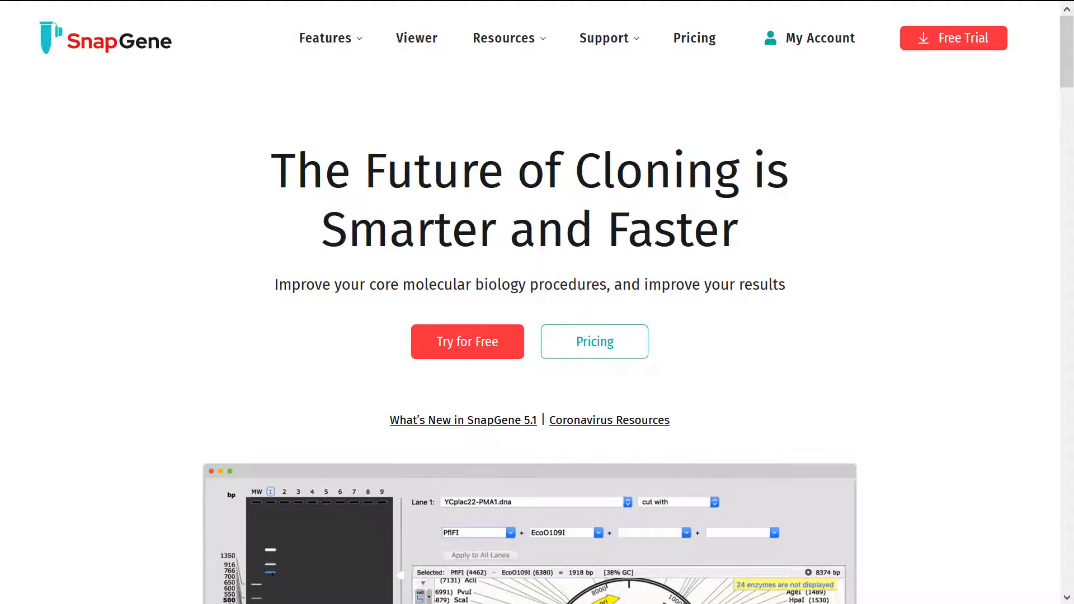
{"action": "scroll", "coordinate": [537, 303], "scroll_direction": "down", "scroll_amount": 5}
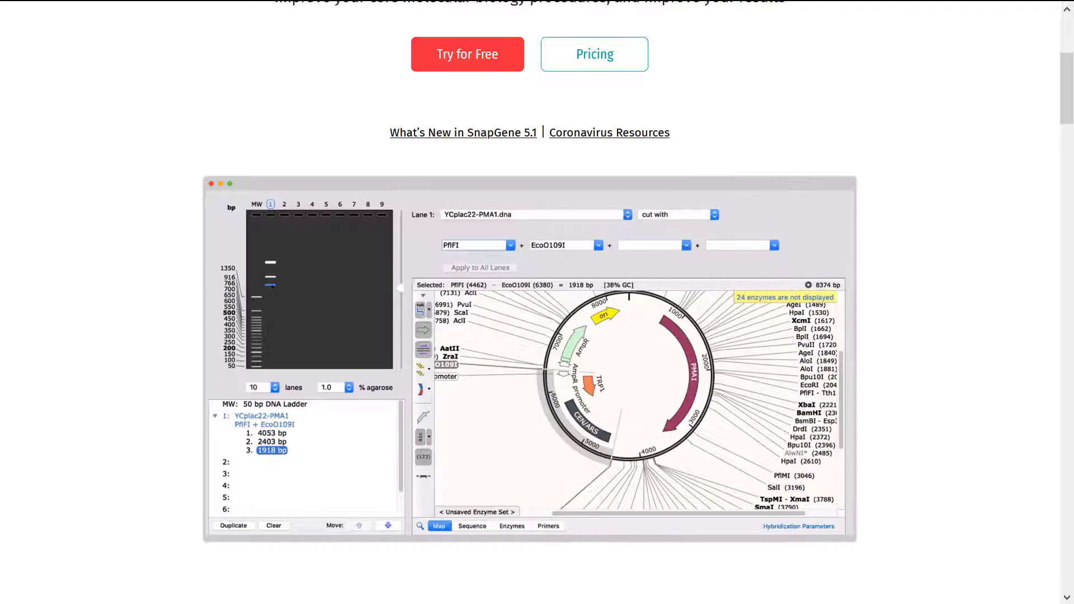
{"action": "scroll", "coordinate": [537, 302], "scroll_direction": "down", "scroll_amount": 6}
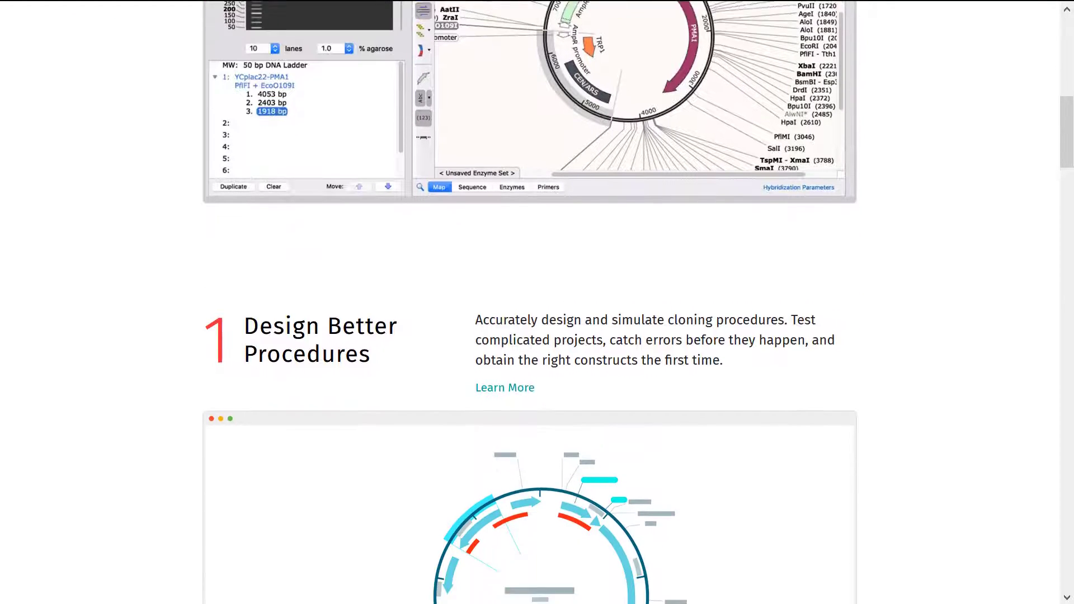
{"action": "scroll", "coordinate": [537, 303], "scroll_direction": "down", "scroll_amount": 12}
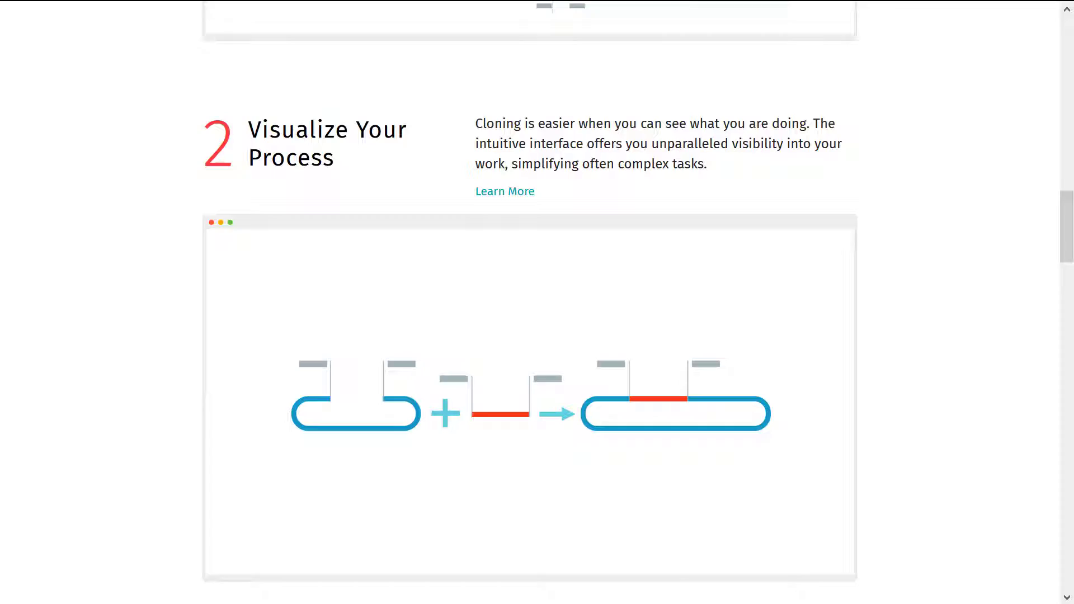
{"action": "scroll", "coordinate": [537, 302], "scroll_direction": "down", "scroll_amount": 9}
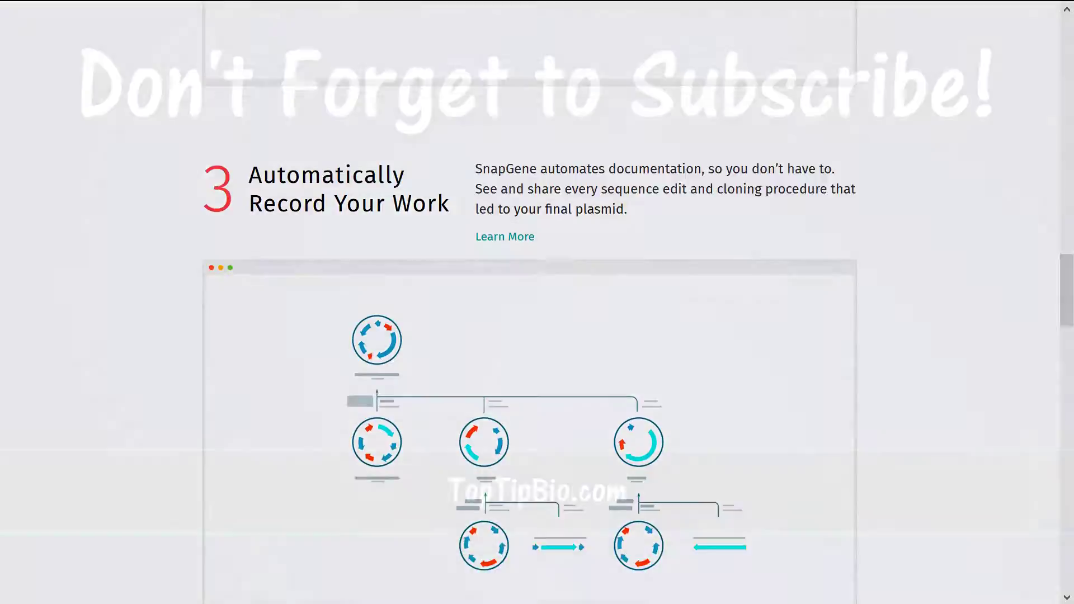